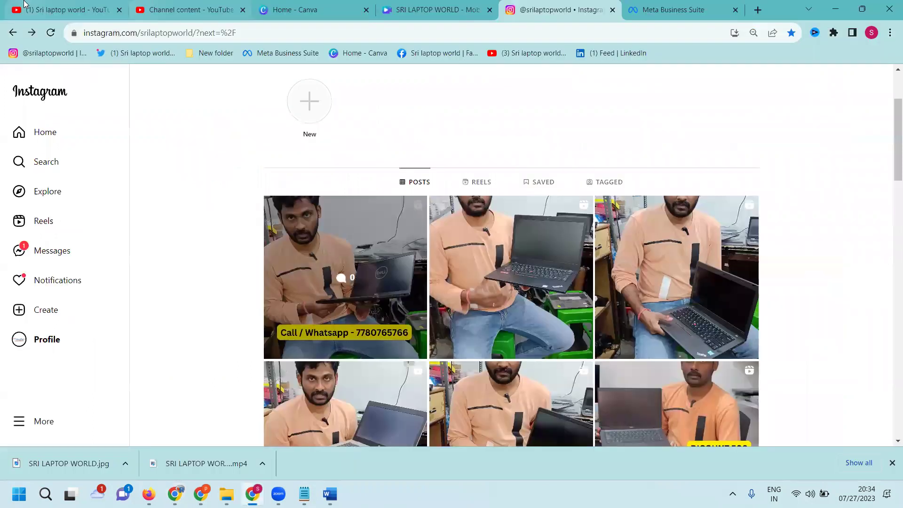
Open the shop's Facebook page in a new browser tab.
click(56, 10)
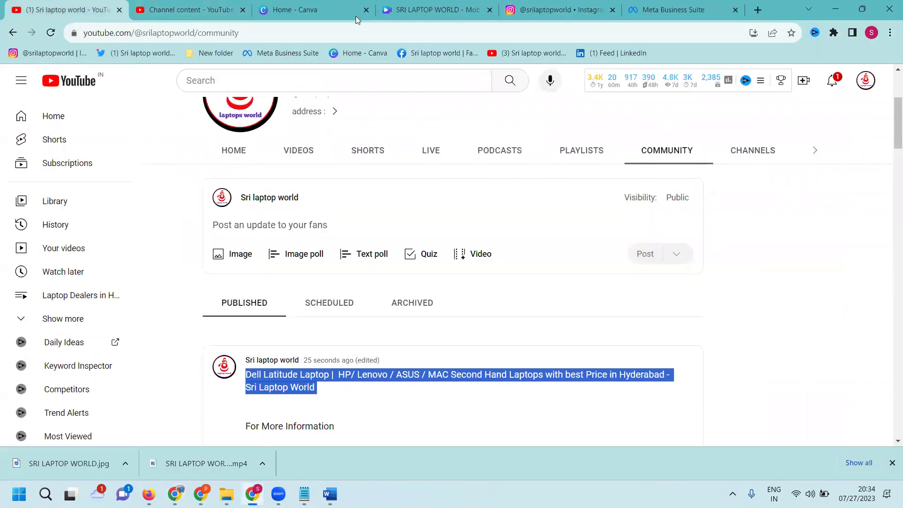
middle_click(437, 52)
click(674, 9)
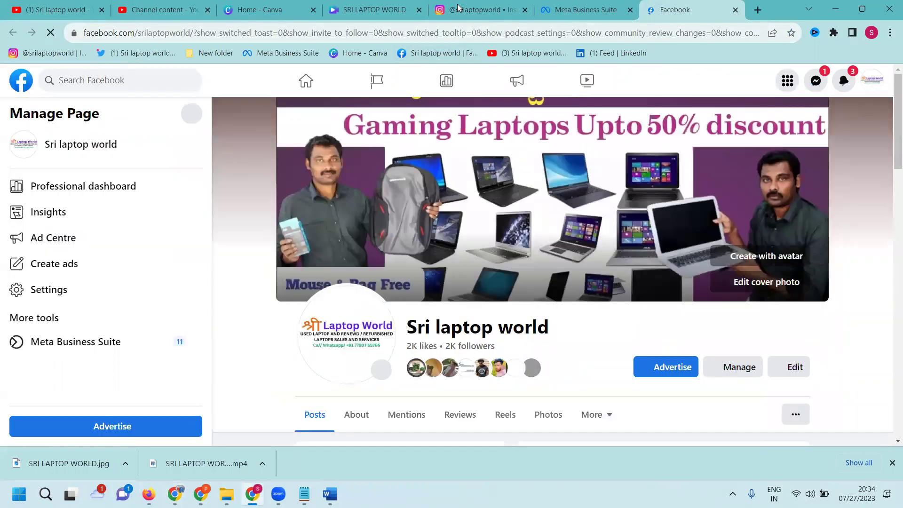
Copy the full caption of the newest Instagram laptop video post, then close the post.
click(479, 9)
click(359, 242)
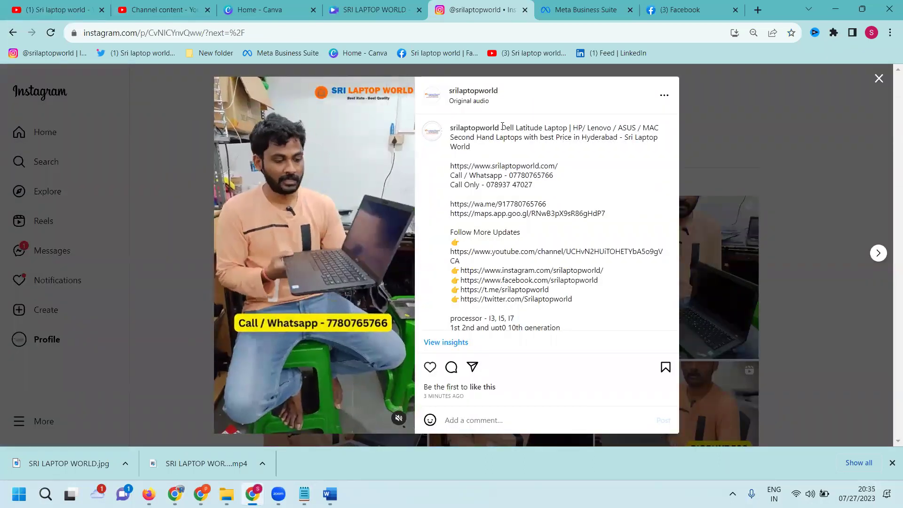
mouse_move(501, 127)
mouse_down()
mouse_move(545, 259)
mouse_move(579, 299)
mouse_up()
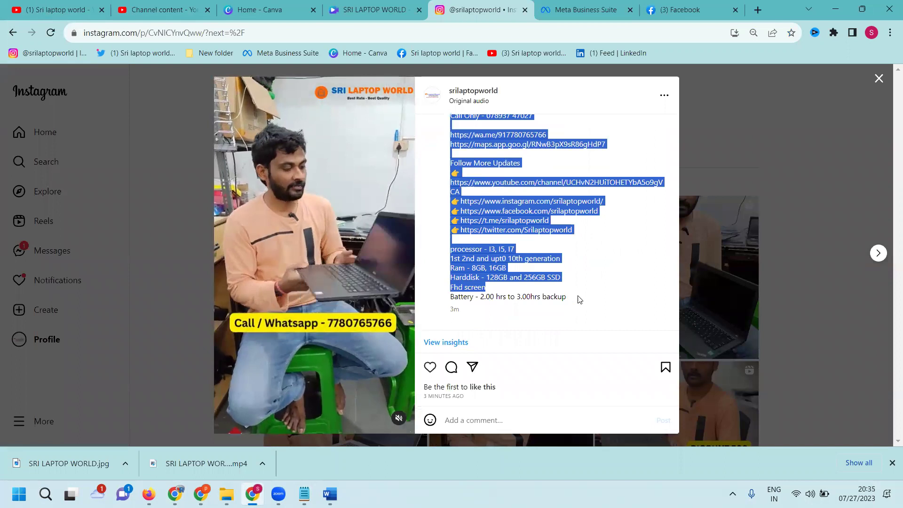
key(ctrl+c)
click(878, 79)
Start a new Facebook page post with a WhatsApp message button.
click(690, 9)
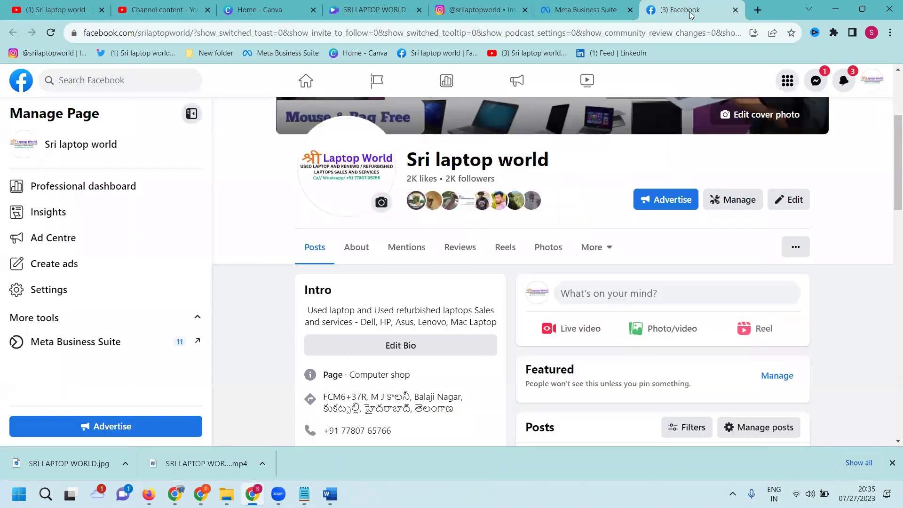
scroll(837, 198, down, 2)
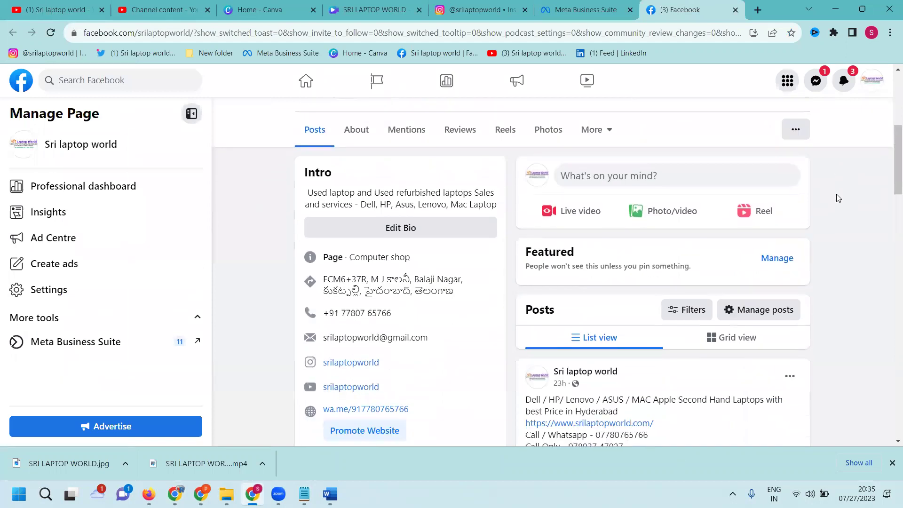
scroll(837, 198, up, 1)
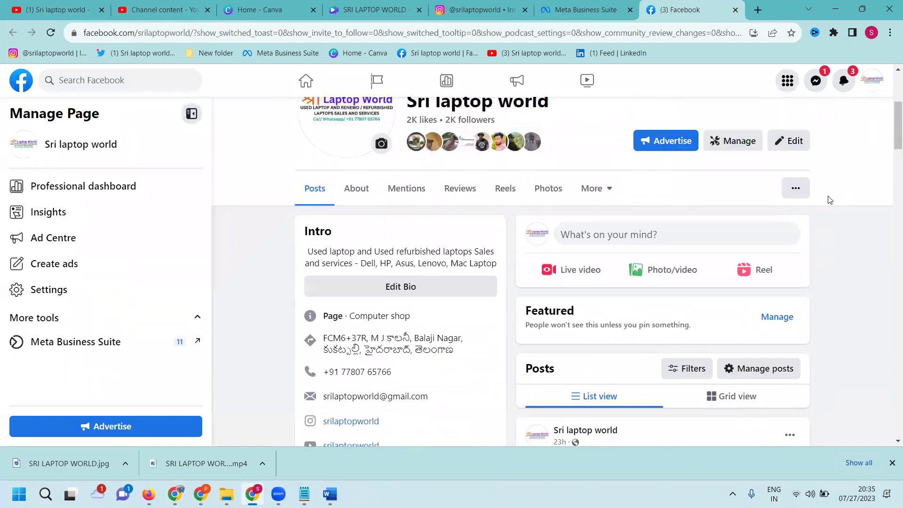
click(653, 237)
click(567, 263)
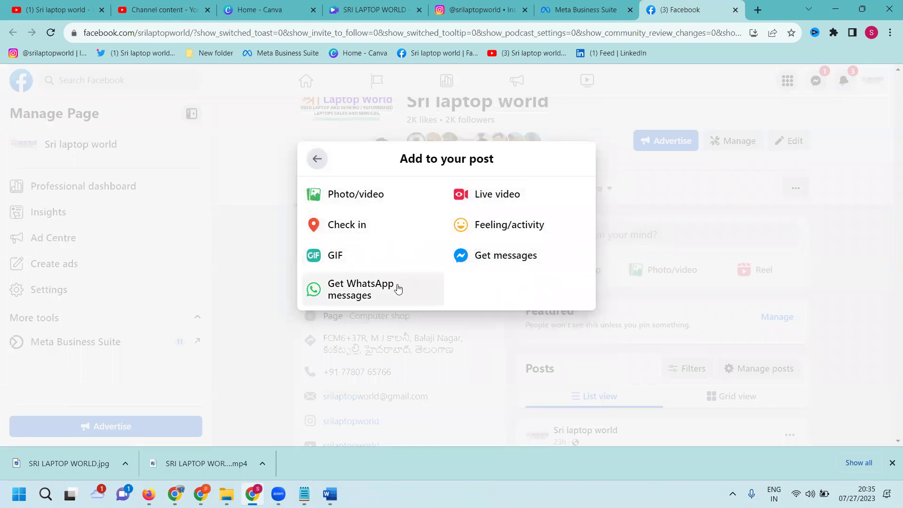
click(397, 288)
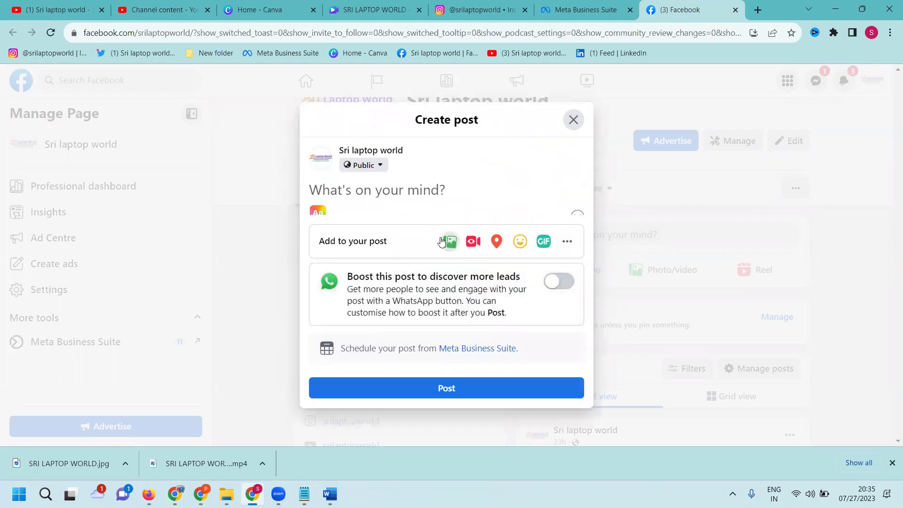
Attach the SRI LAPTOP WORLD video and paste the copied laptop caption.
click(450, 240)
click(446, 191)
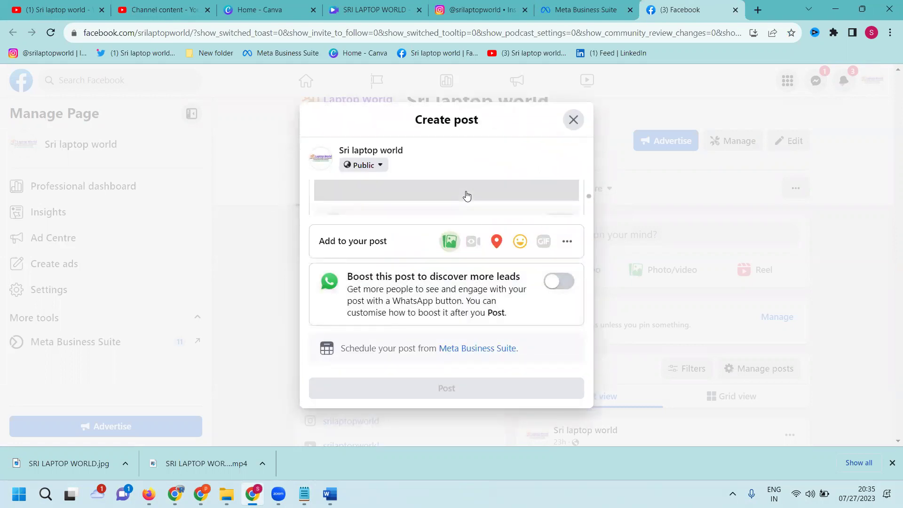
double_click(426, 176)
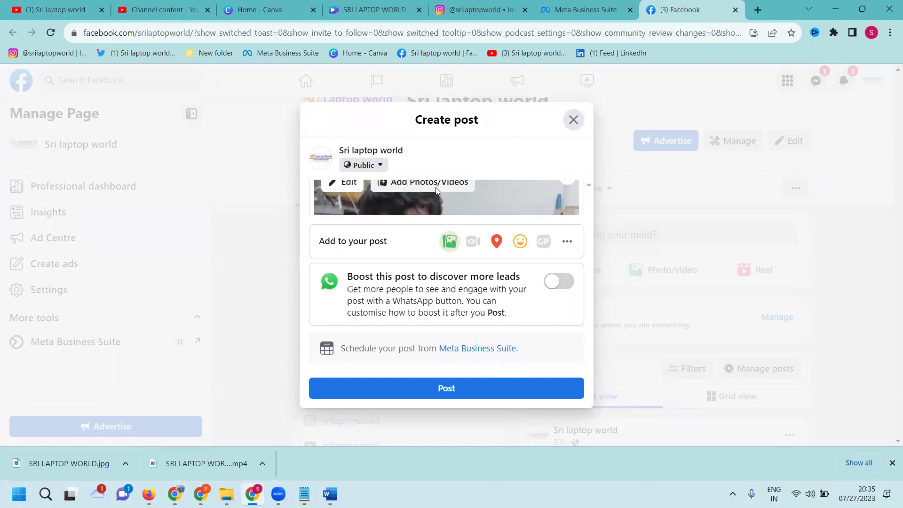
click(436, 190)
click(481, 188)
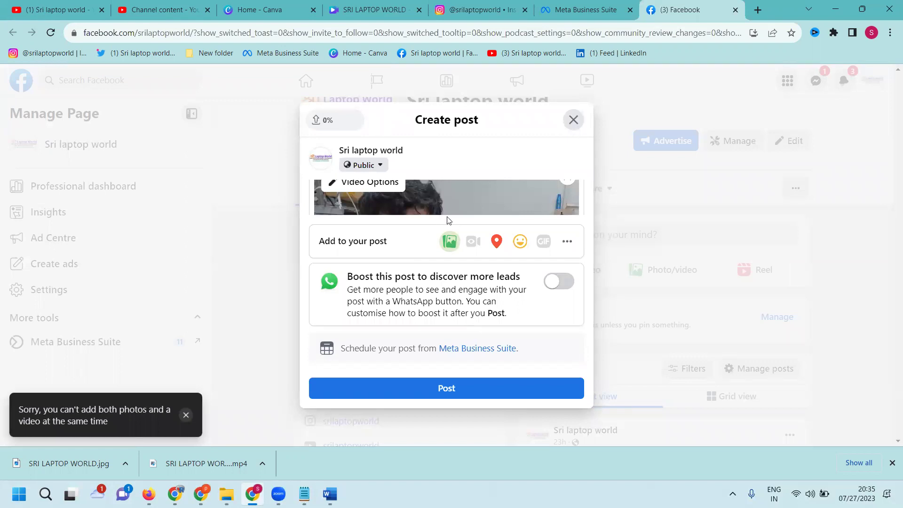
scroll(493, 215, up, 3)
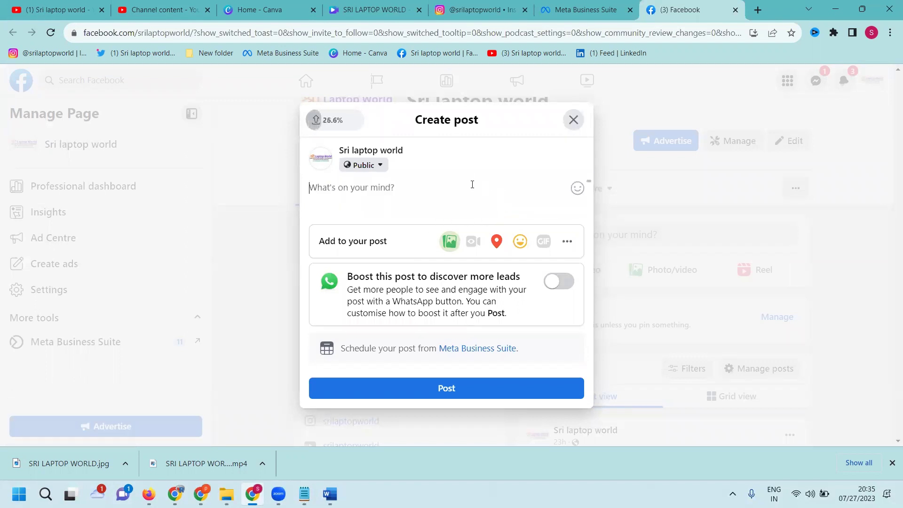
key(ctrl+v)
scroll(472, 191, up, 3)
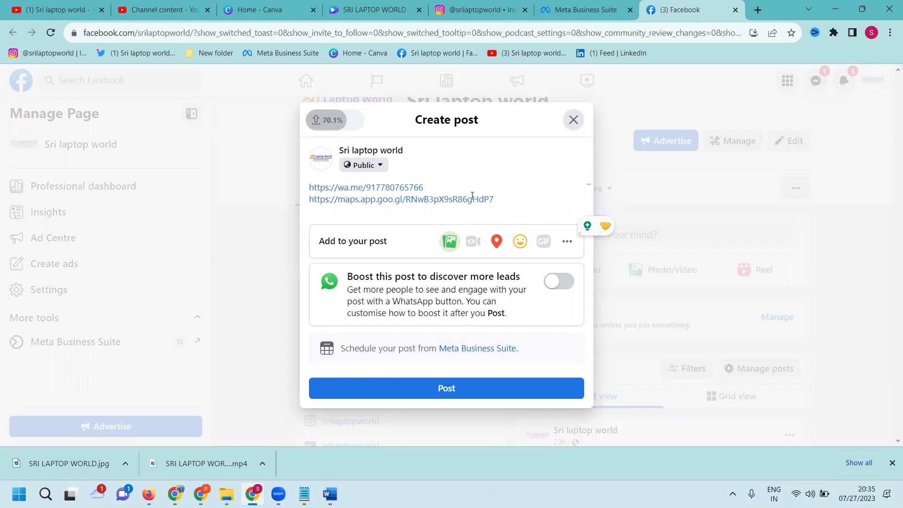
scroll(471, 197, down, 3)
scroll(494, 204, down, 3)
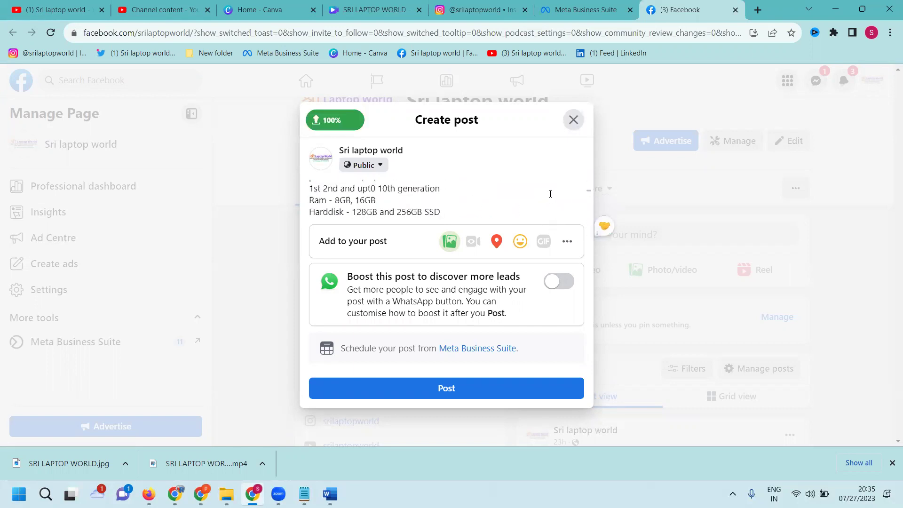
scroll(551, 193, down, 3)
scroll(550, 193, down, 3)
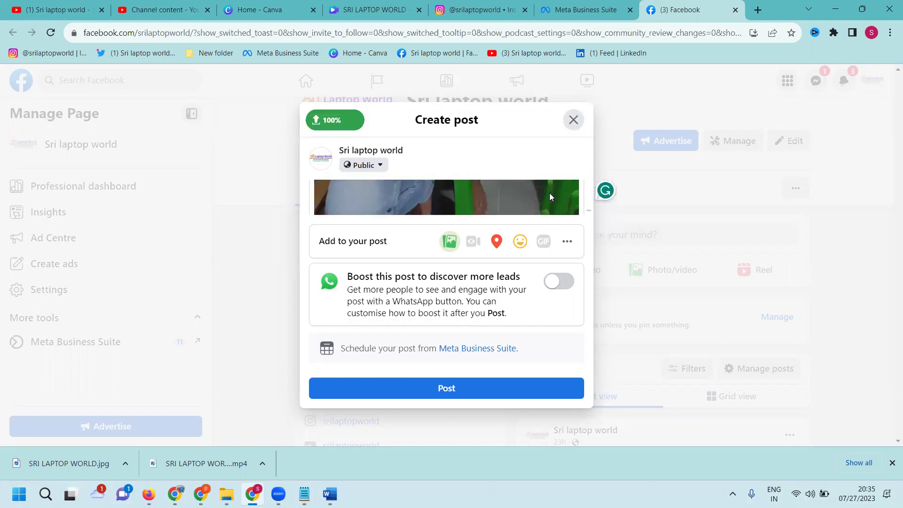
scroll(550, 196, down, 3)
scroll(550, 196, down, 3)
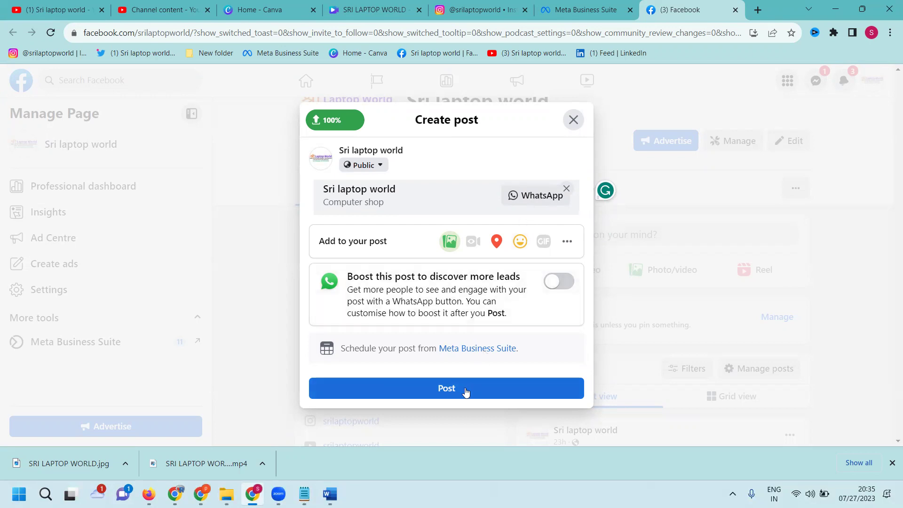
Publish the laptop video post with its WhatsApp button to the Sri laptop world page.
click(465, 389)
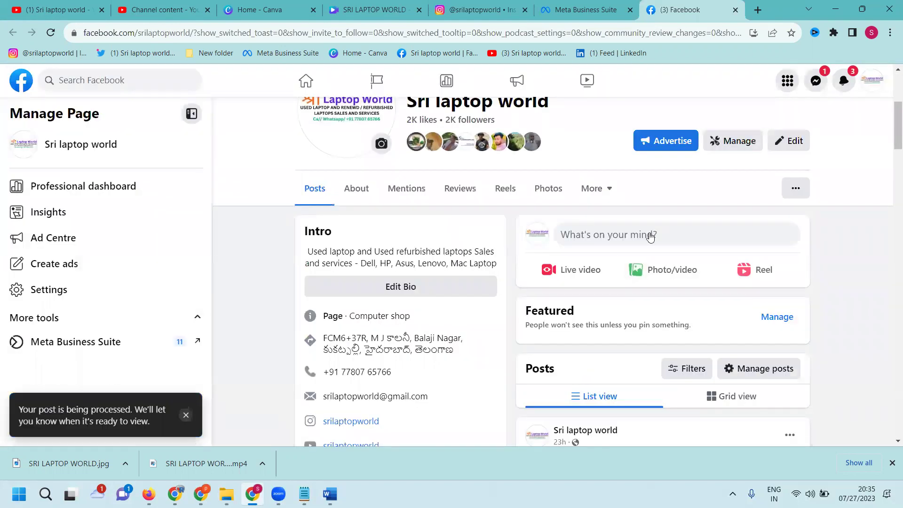
scroll(650, 235, down, 2)
scroll(655, 236, down, 5)
scroll(660, 239, down, 2)
scroll(666, 241, down, 3)
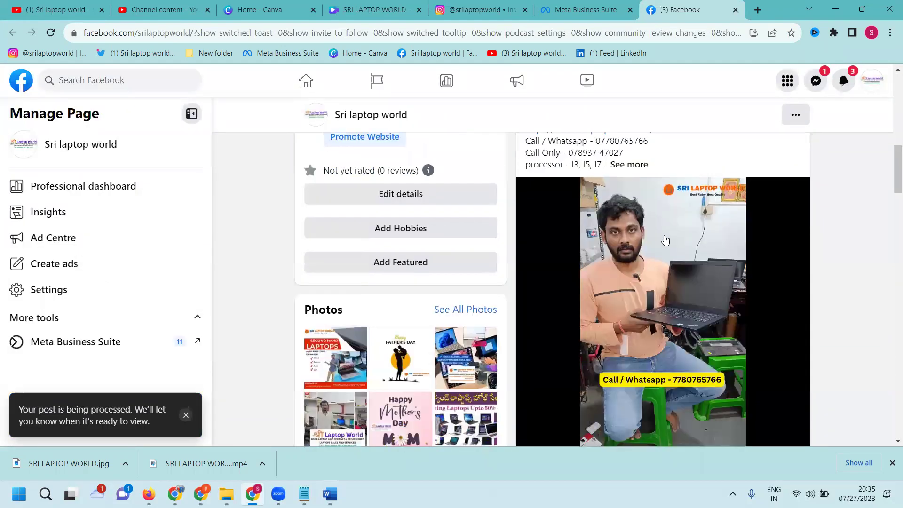
scroll(665, 240, down, 3)
scroll(665, 240, down, 2)
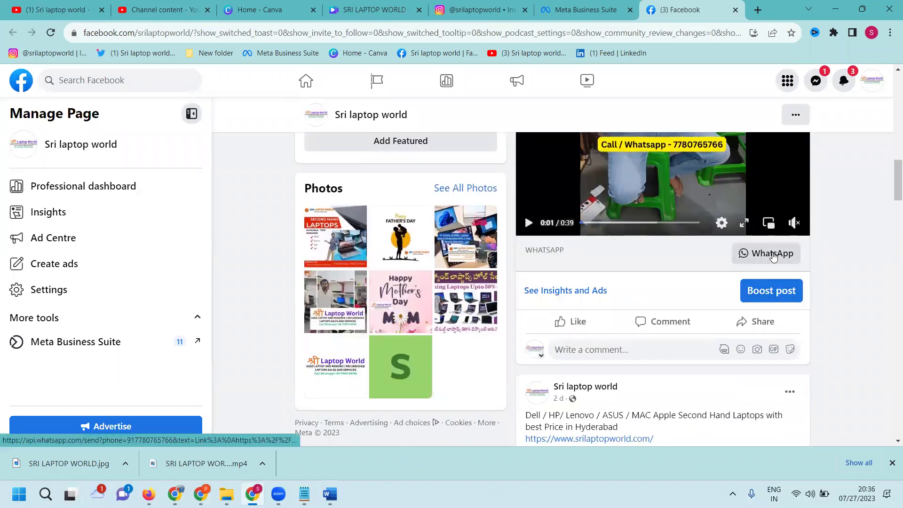
scroll(772, 253, up, 3)
scroll(776, 261, down, 1)
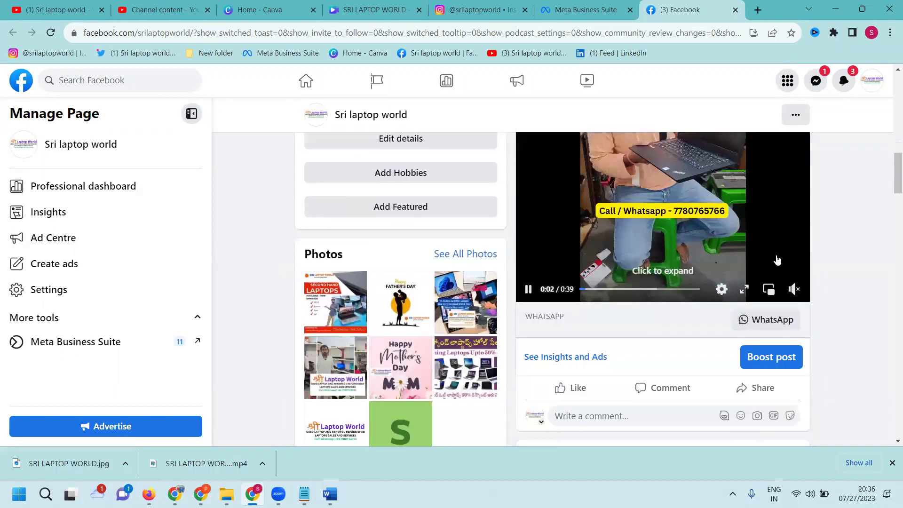
scroll(777, 260, up, 2)
scroll(779, 265, down, 5)
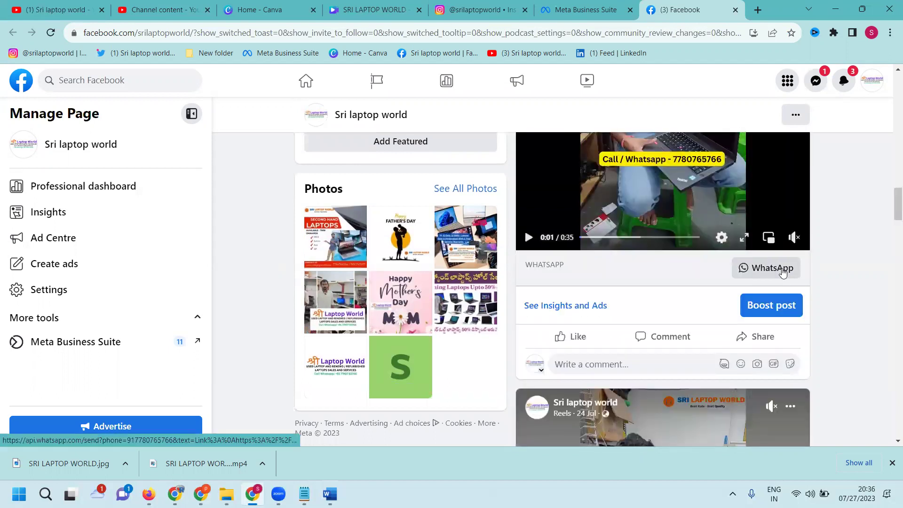
scroll(782, 273, down, 2)
scroll(782, 272, down, 3)
scroll(748, 283, down, 1)
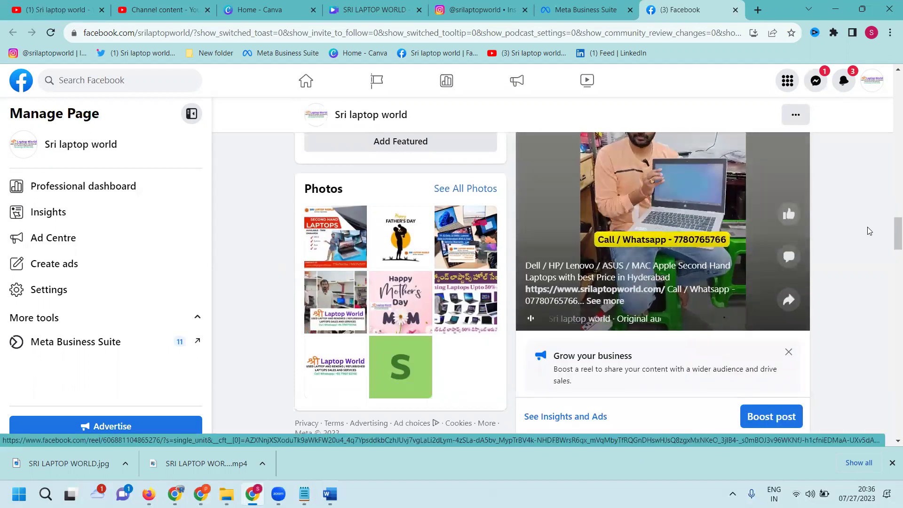
scroll(869, 231, up, 3)
scroll(853, 230, up, 4)
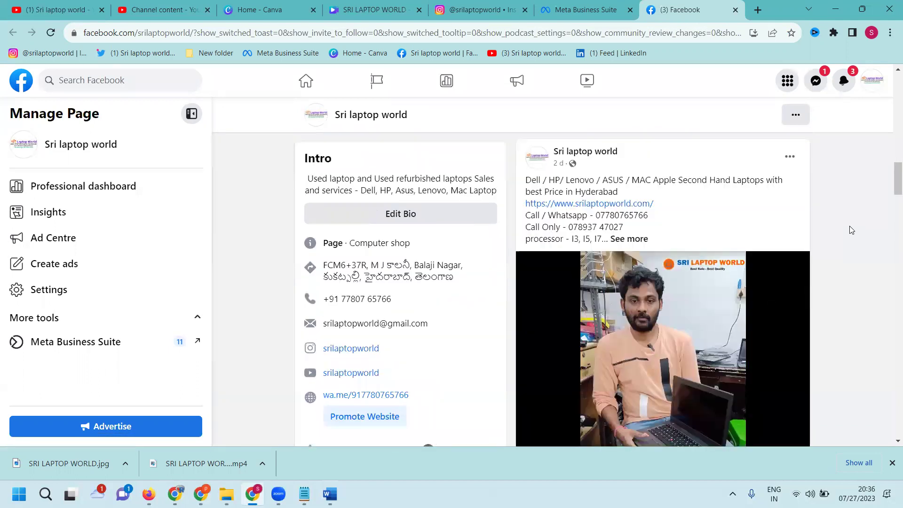
scroll(851, 229, up, 2)
scroll(850, 229, up, 2)
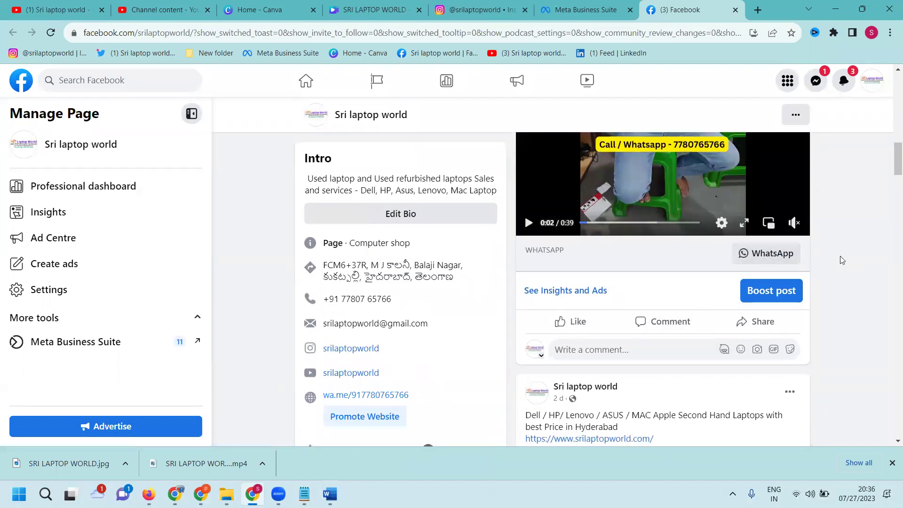
Create a Facebook-only story in Meta Business Suite with the laptop world video.
click(579, 10)
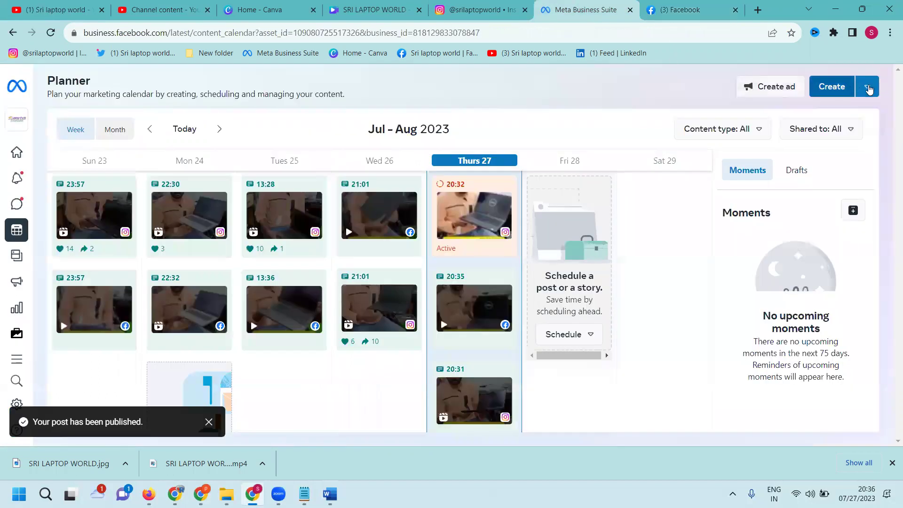
click(868, 88)
click(840, 137)
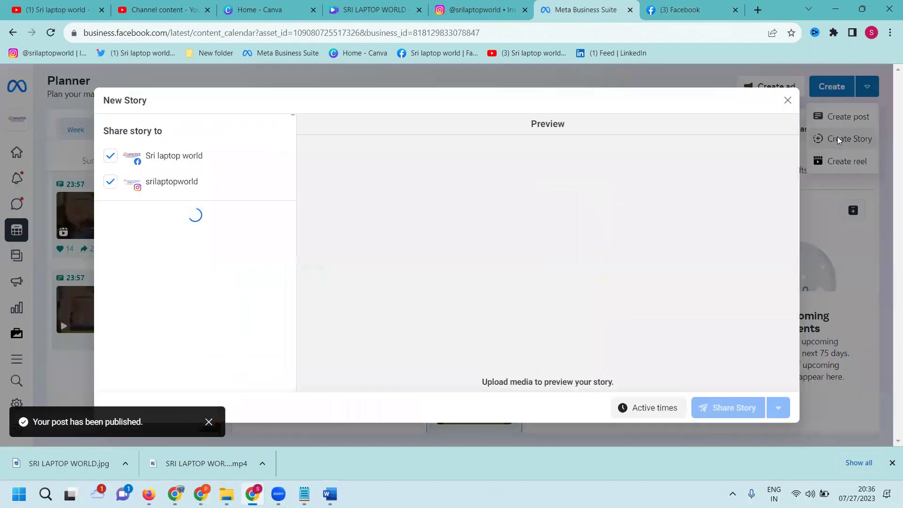
click(110, 181)
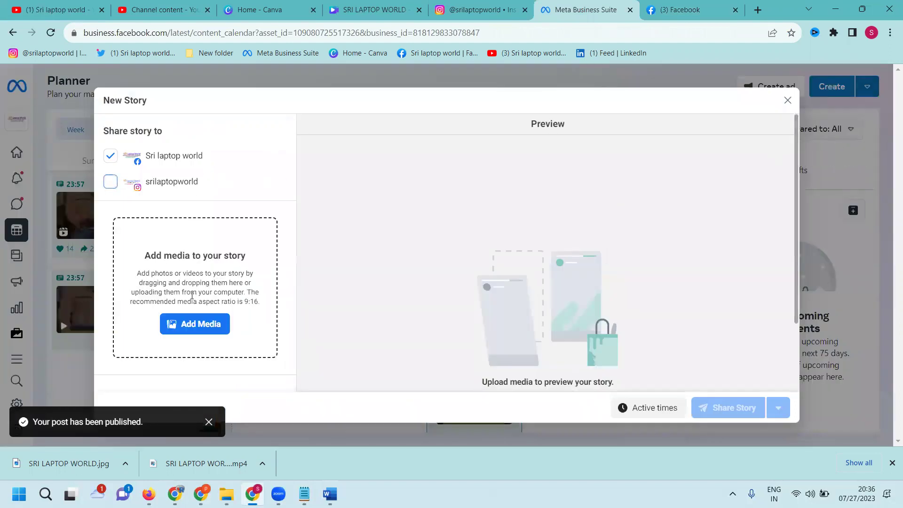
click(194, 323)
double_click(411, 176)
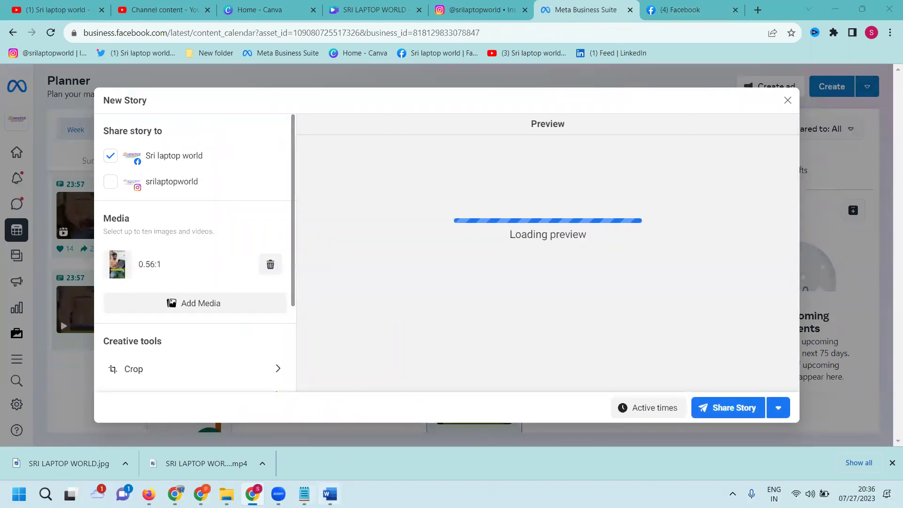
Set the WhatsApp wa.me link from the notes as the swipe-up link and share the story.
click(304, 494)
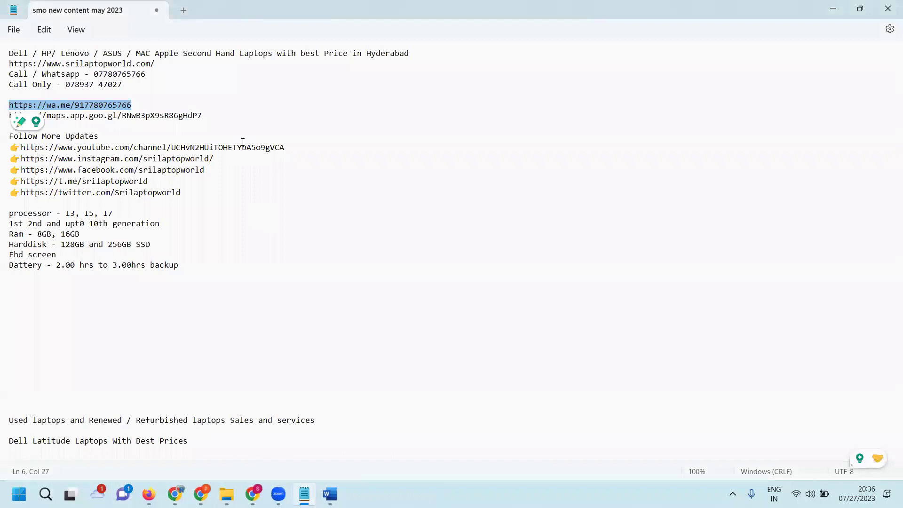
click(832, 8)
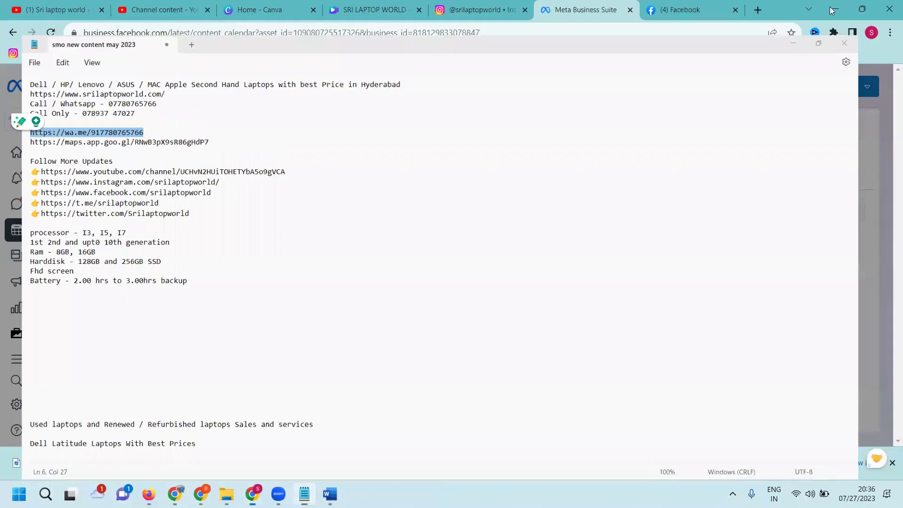
scroll(225, 255, down, 3)
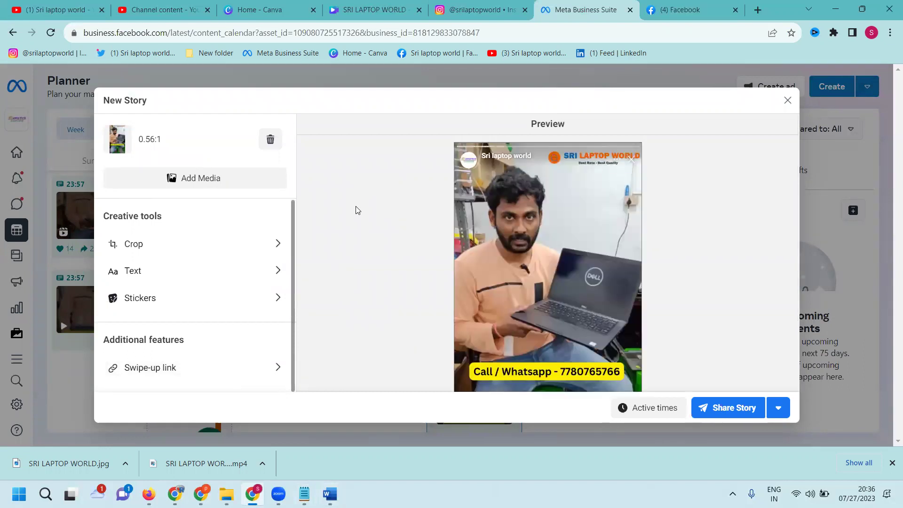
click(205, 368)
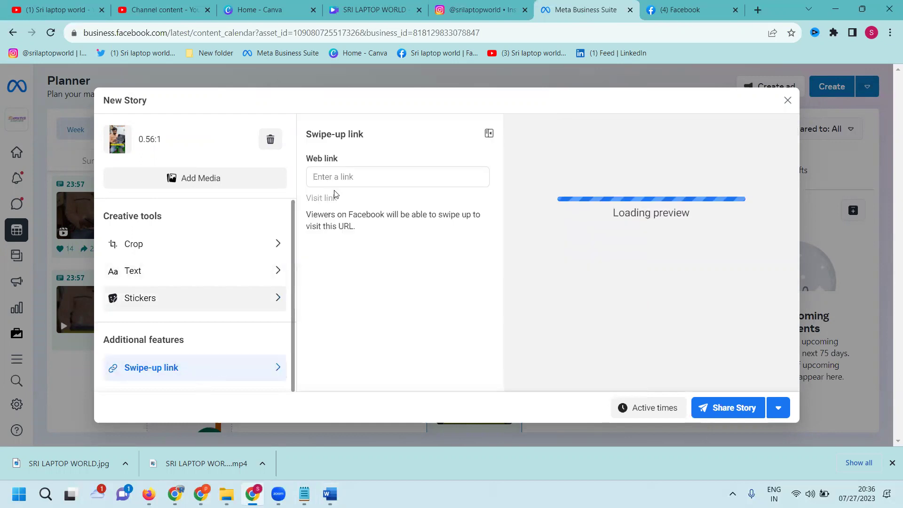
click(351, 178)
key(ctrl+v)
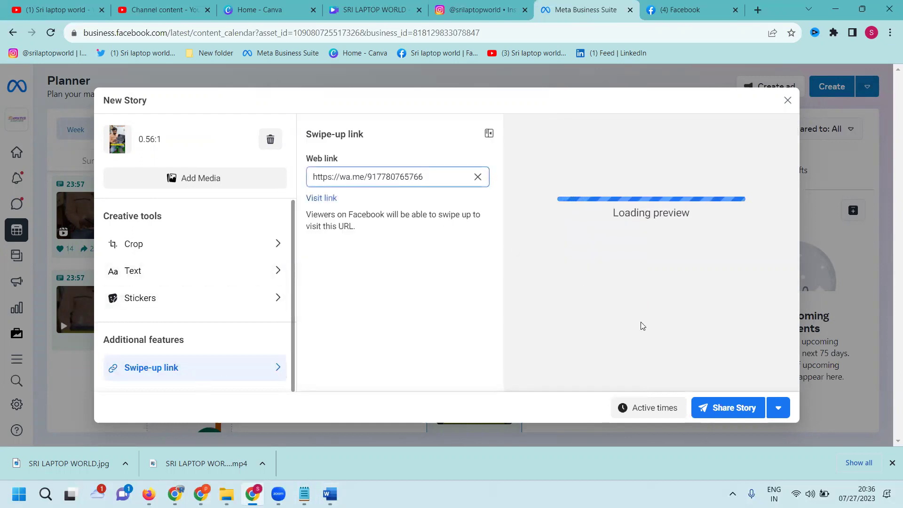
click(727, 407)
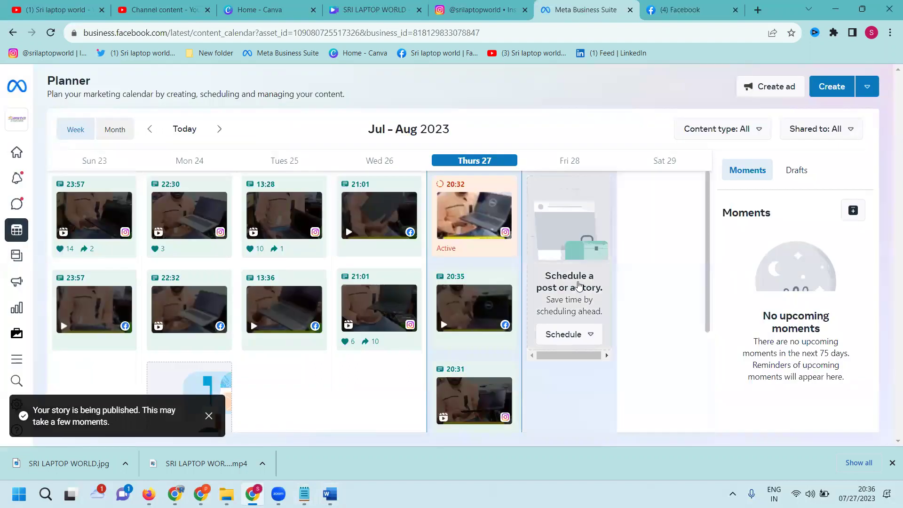
Reload the Facebook page and view its new story from the profile picture.
click(677, 10)
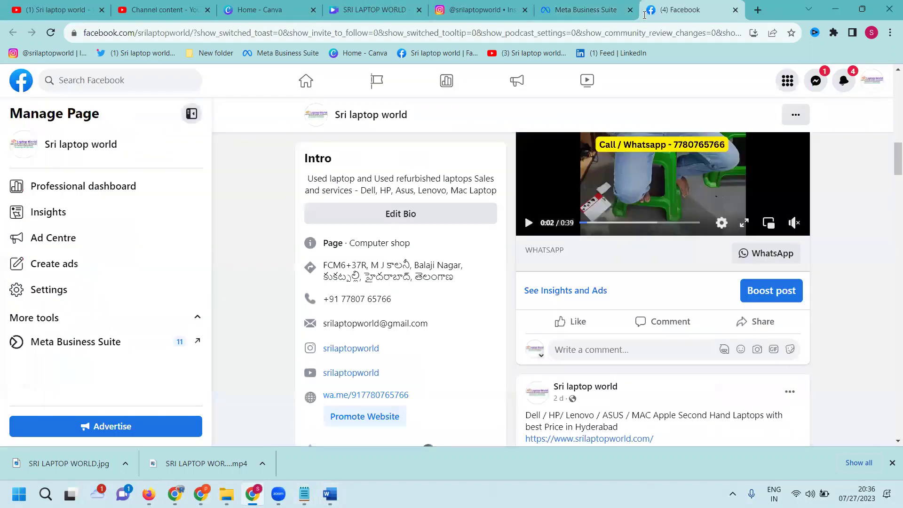
click(51, 33)
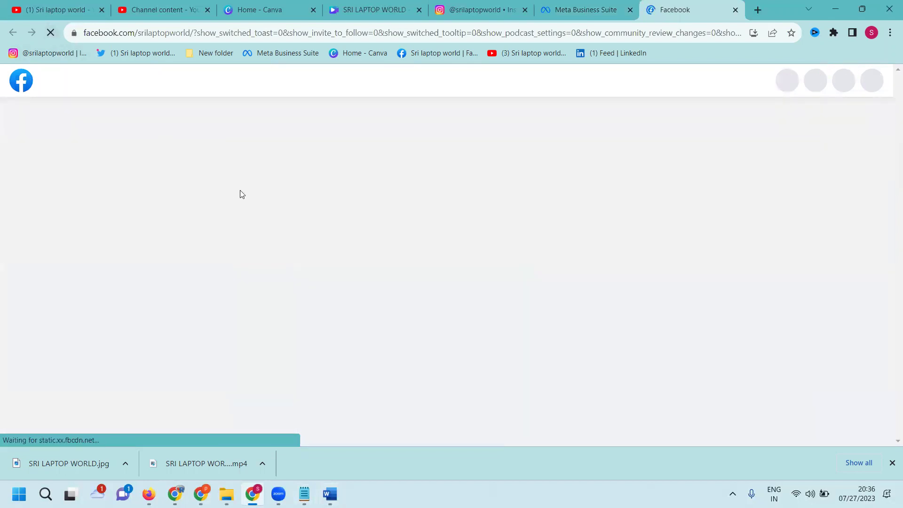
scroll(240, 193, down, 3)
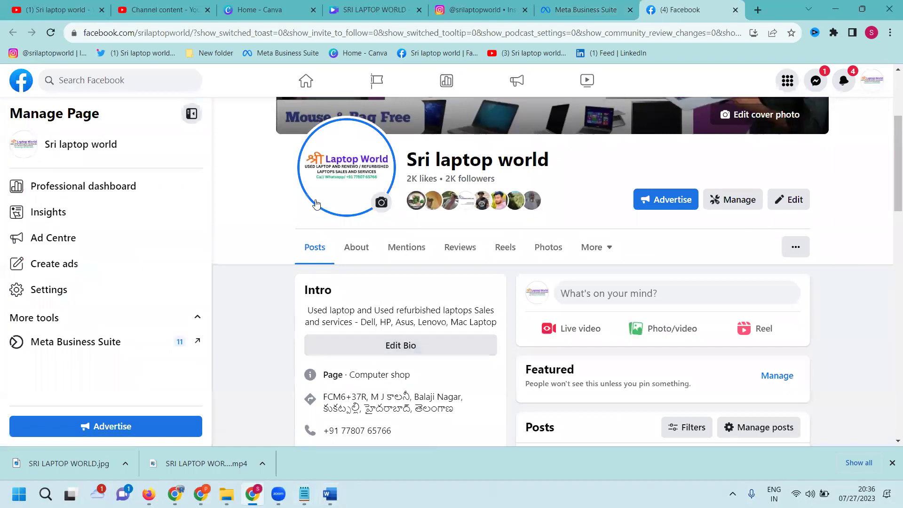
click(321, 166)
click(297, 240)
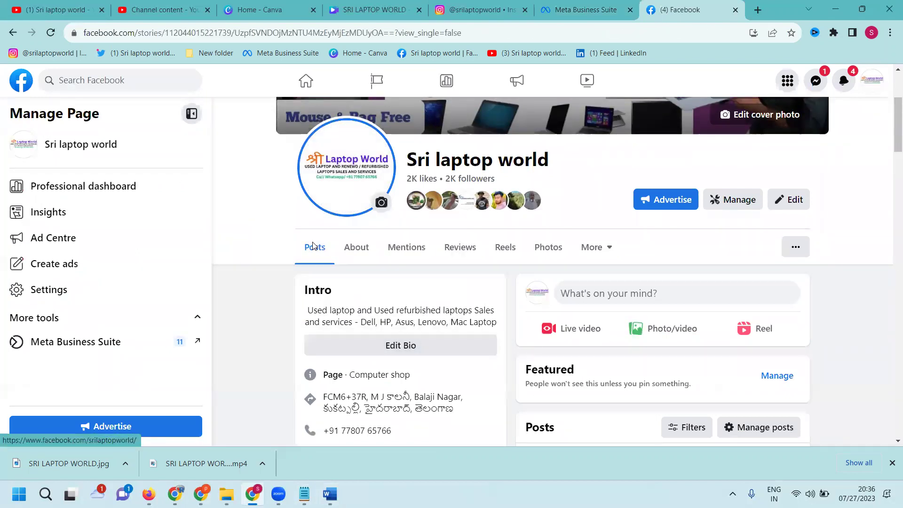
Confirm the story's WhatsApp link opens the chat page, then close that tab.
click(544, 385)
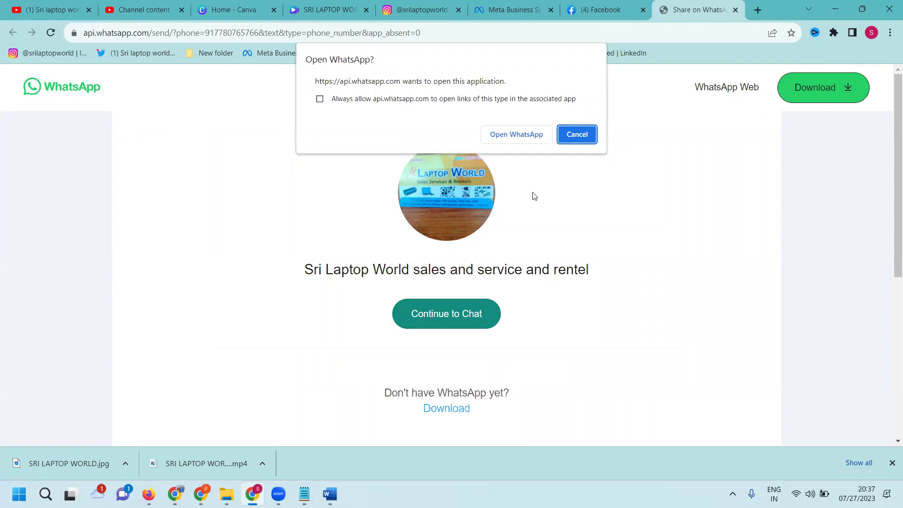
click(577, 134)
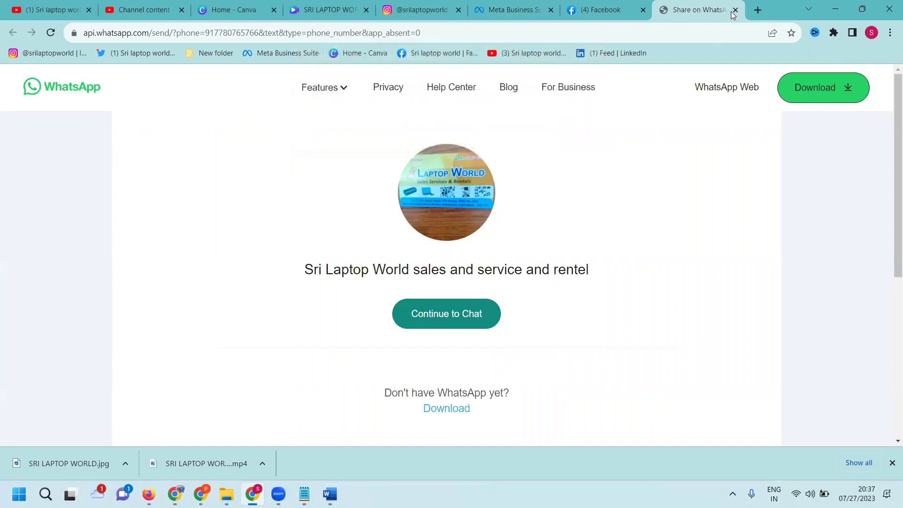
click(733, 9)
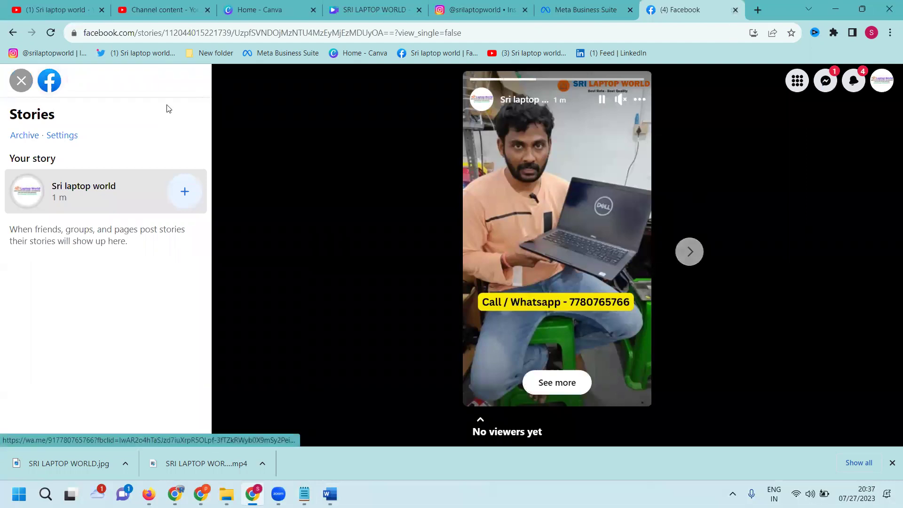
Close the story viewer, check the Just now laptop post, and bring up YouTube.
click(20, 81)
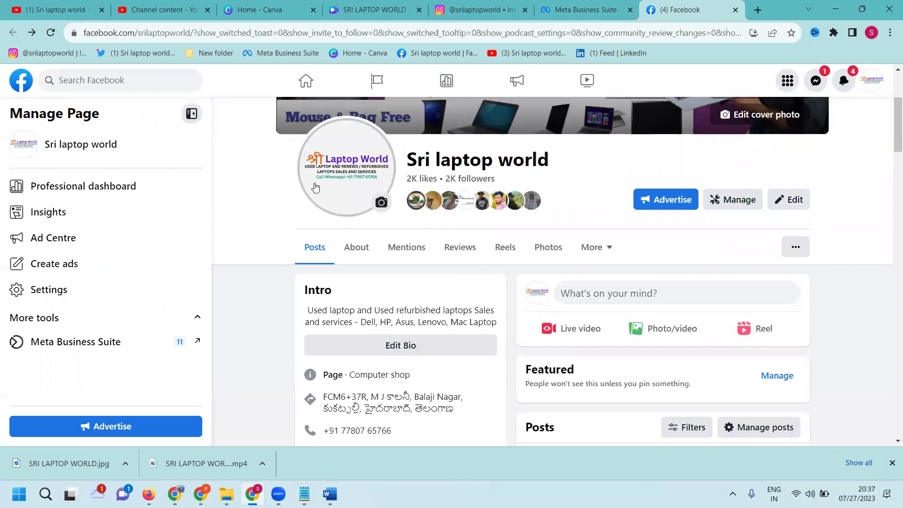
scroll(318, 189, down, 3)
scroll(322, 190, down, 3)
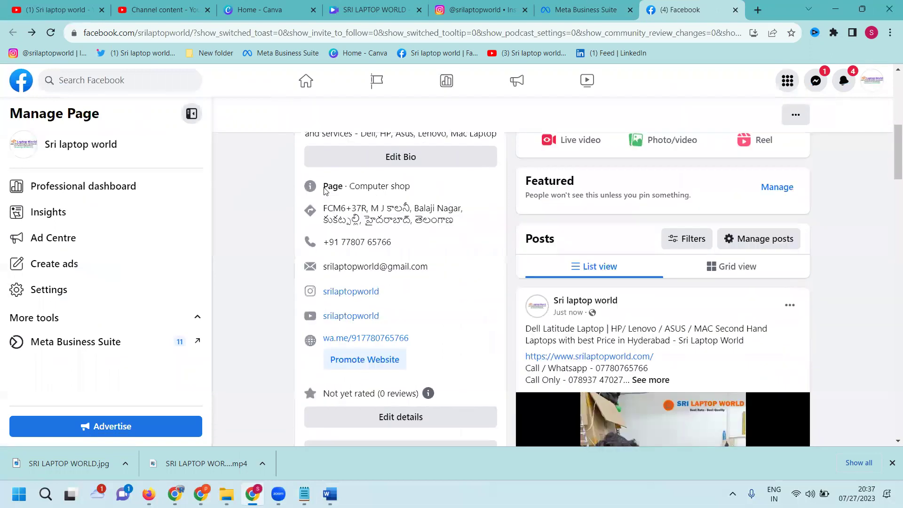
scroll(325, 191, down, 2)
scroll(325, 191, down, 2)
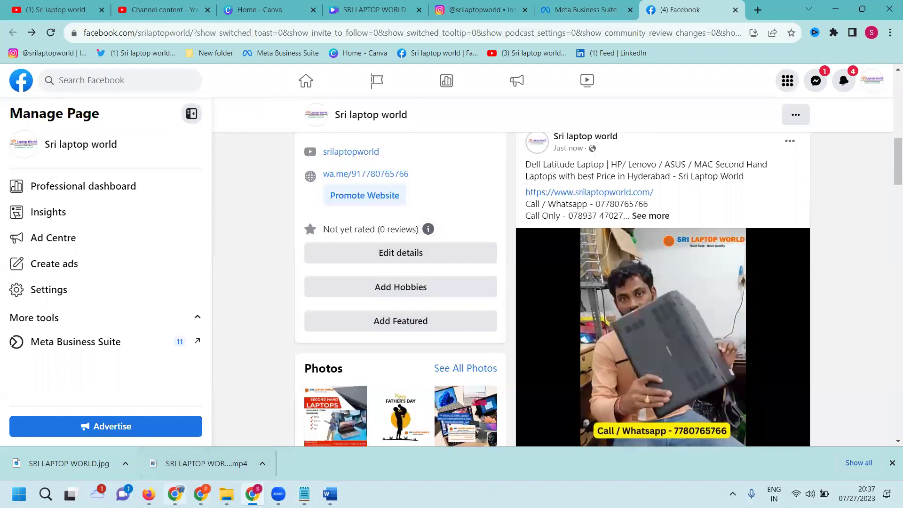
click(253, 494)
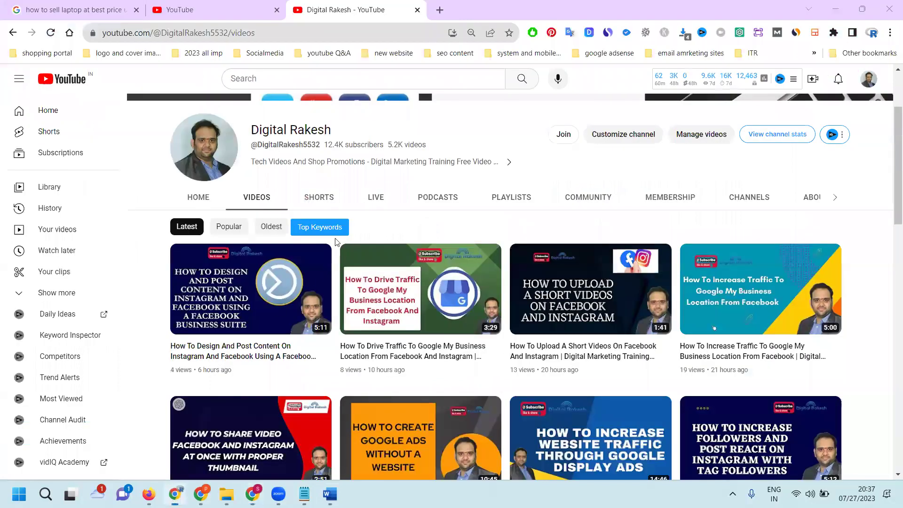